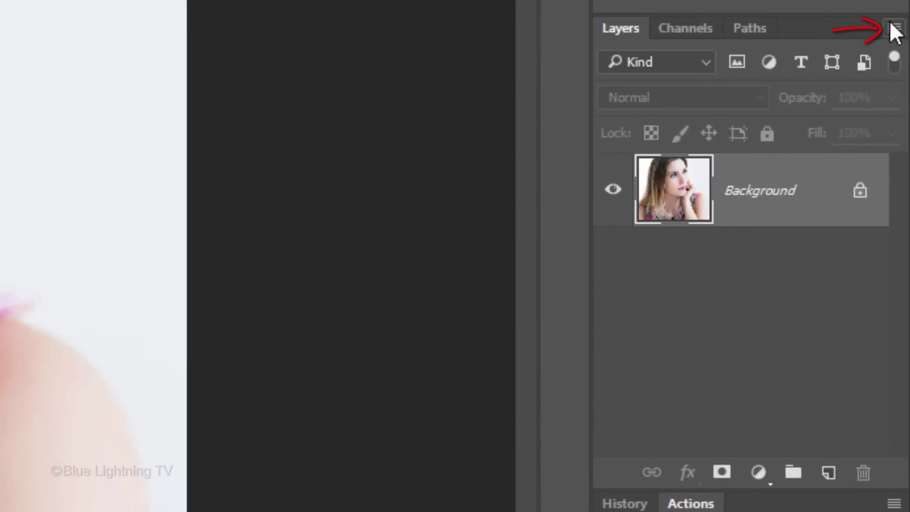
Convert the Background layer to a Smart Object and duplicate the resulting layer
left_click(895, 28)
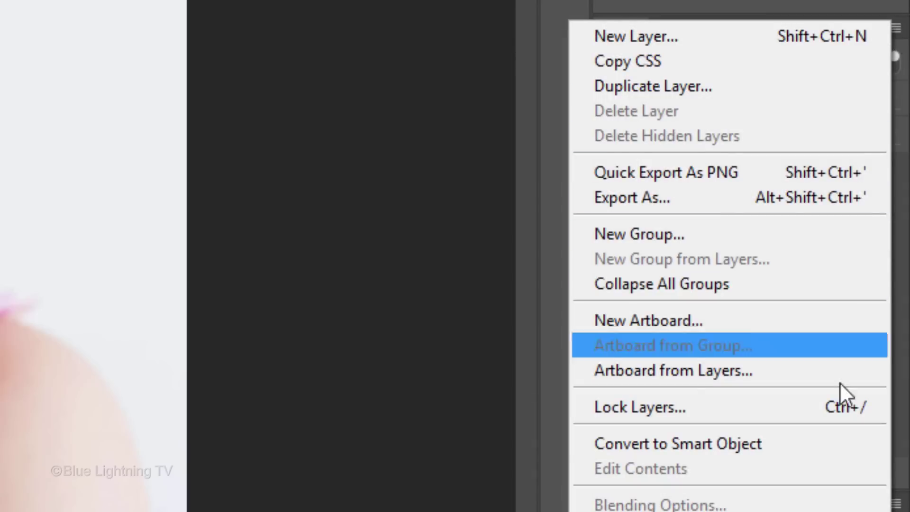
left_click(823, 444)
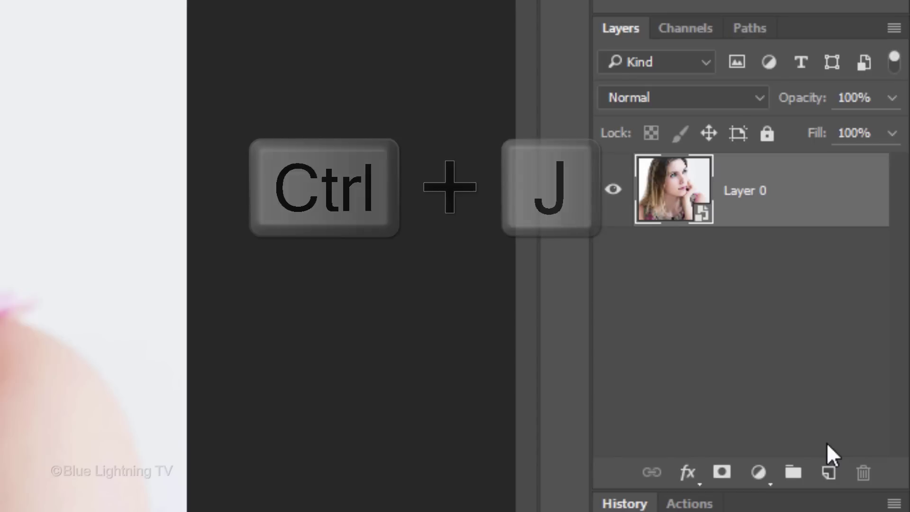
key("ctrl+j")
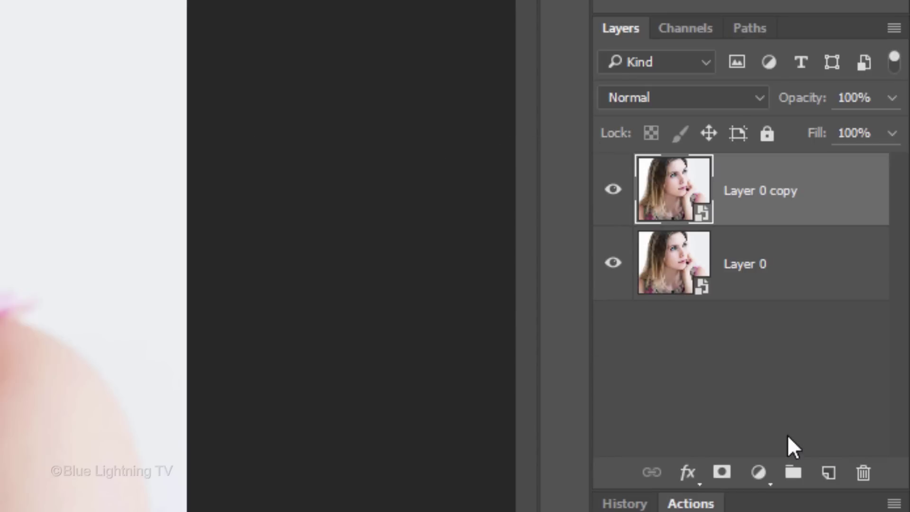
Set the blend mode of the duplicated portrait layer to Lighten
left_click(705, 99)
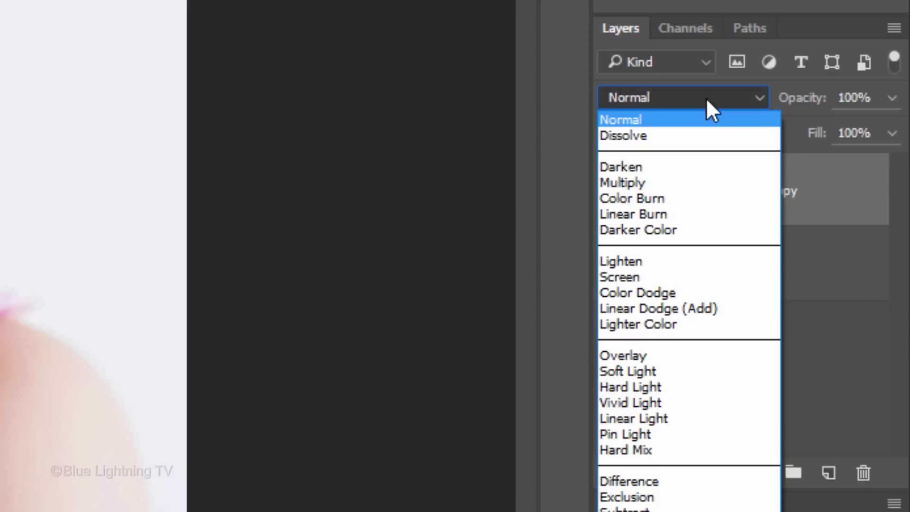
left_click(677, 265)
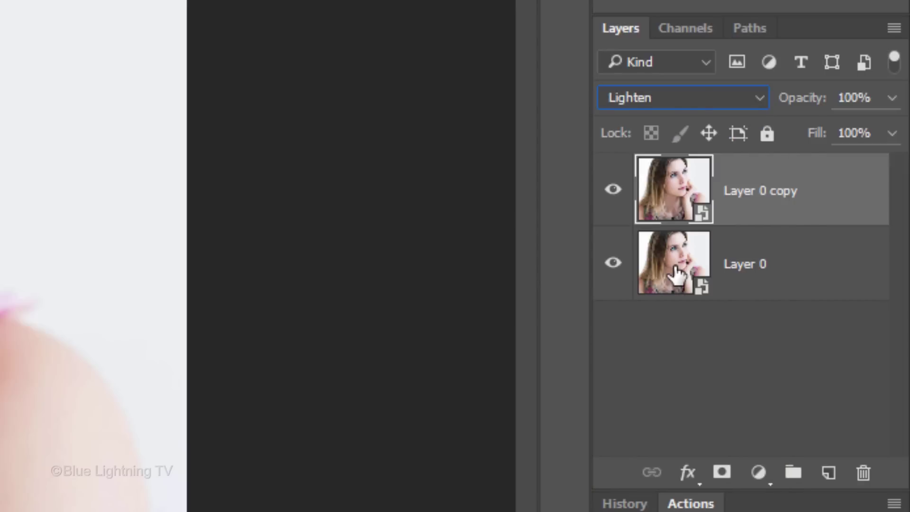
Apply the Mezzotint filter with the Short Lines type to Layer 0, the lower portrait Smart Object
left_click(676, 272)
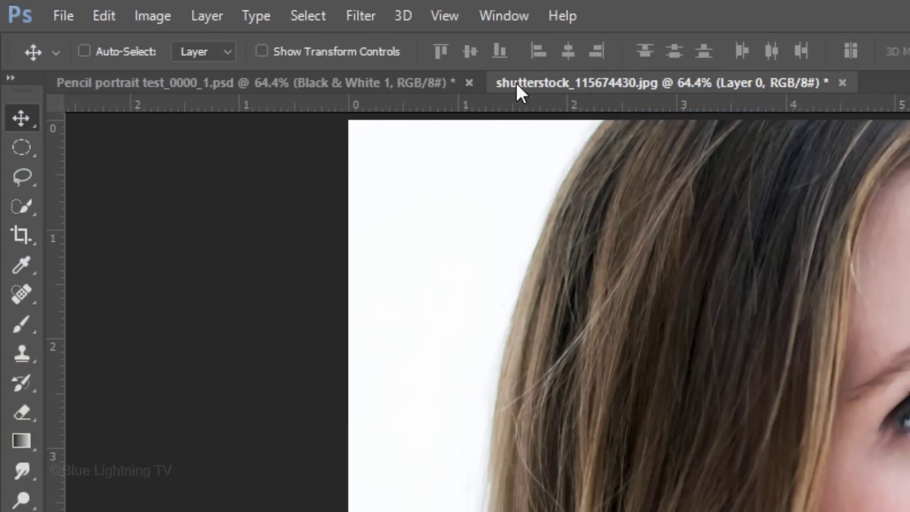
left_click(366, 13)
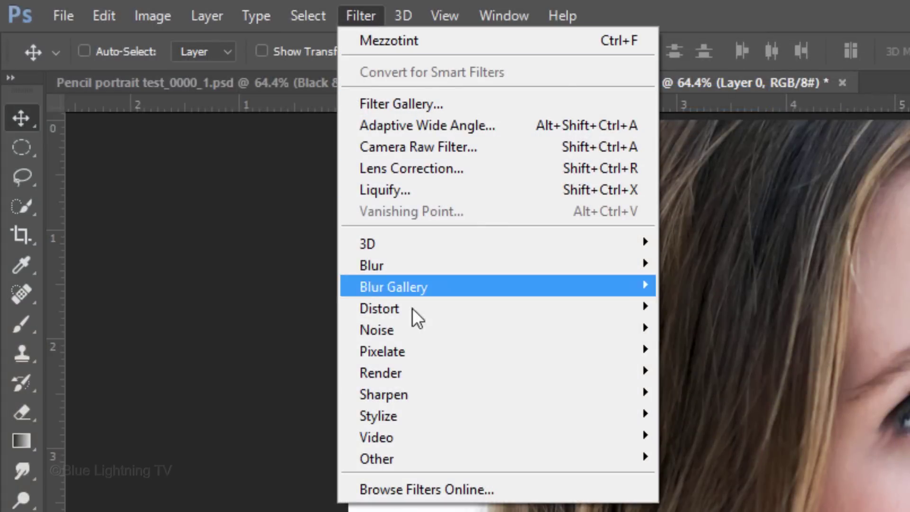
mouse_move(413, 346)
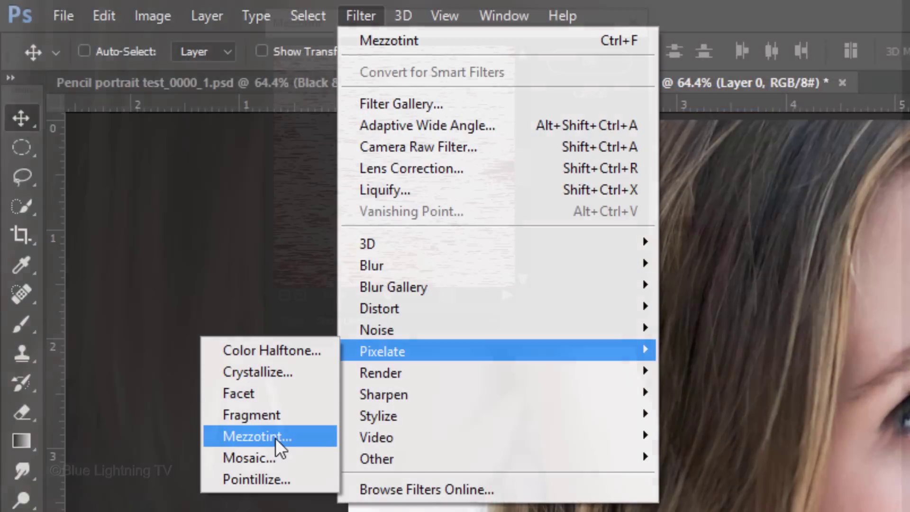
left_click(275, 438)
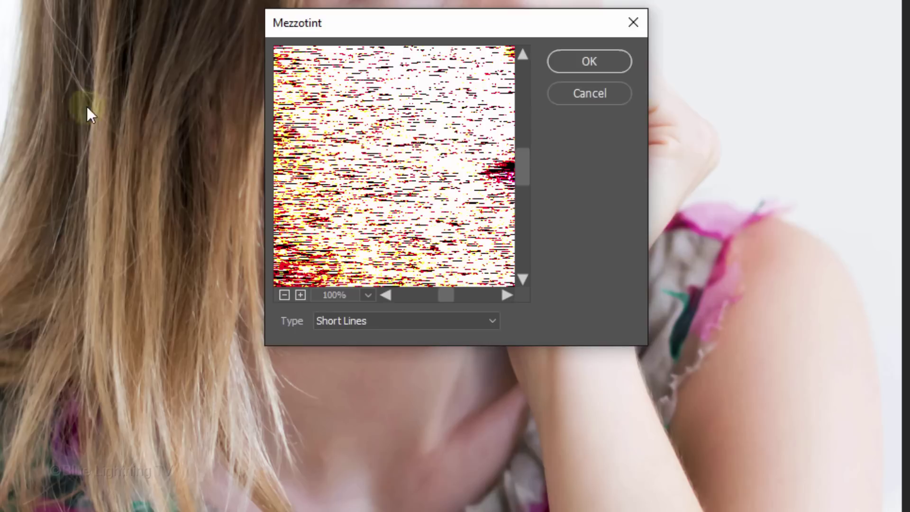
left_click(471, 326)
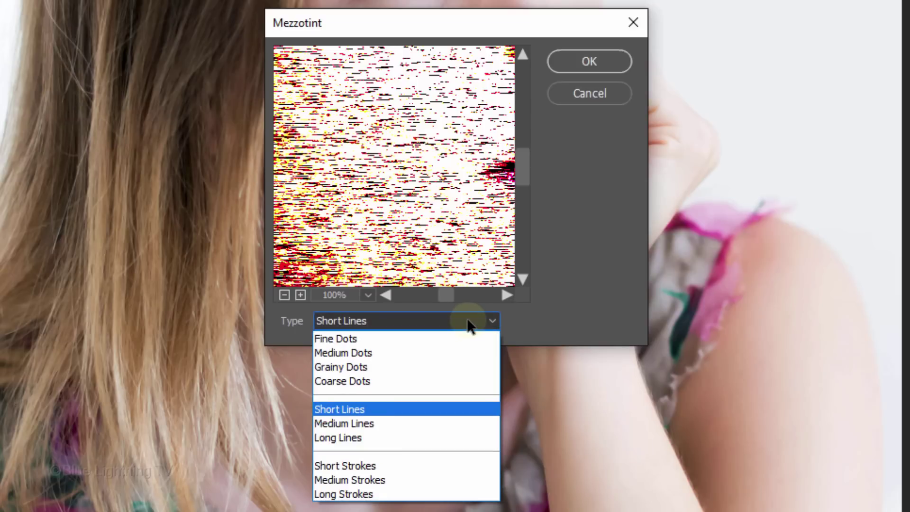
left_click(468, 320)
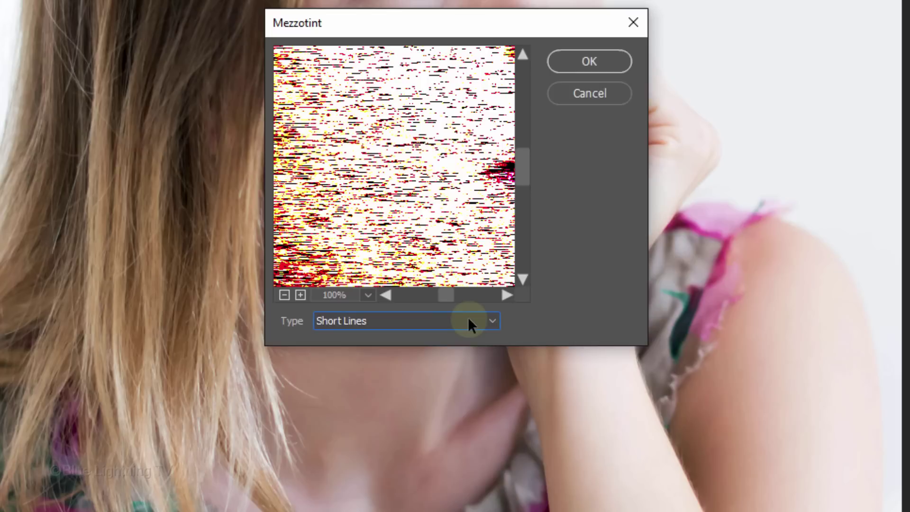
left_click(584, 63)
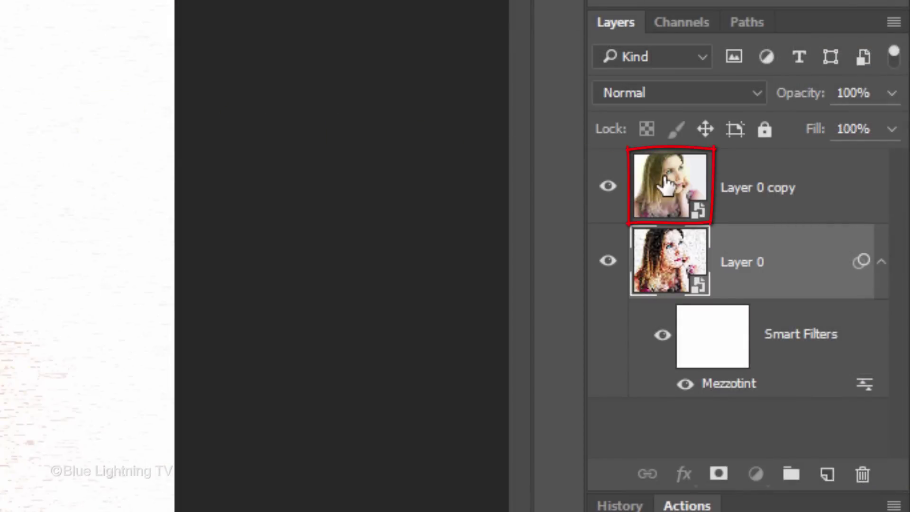
Add a Black & White adjustment layer directly above Layer 0 copy
left_click(669, 185)
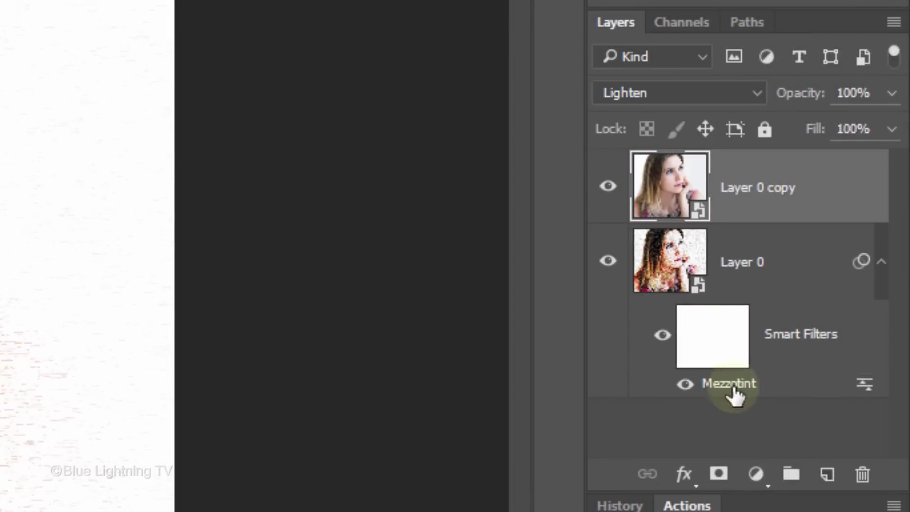
left_click(755, 474)
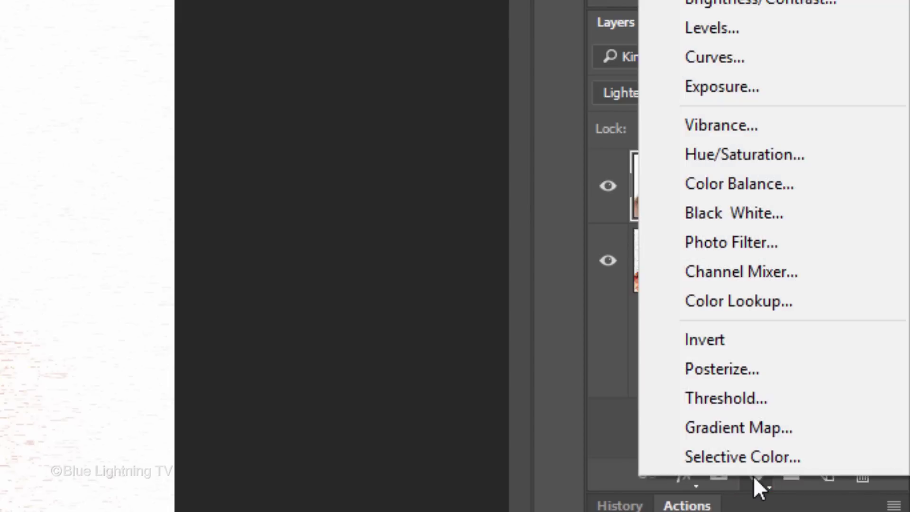
left_click(703, 214)
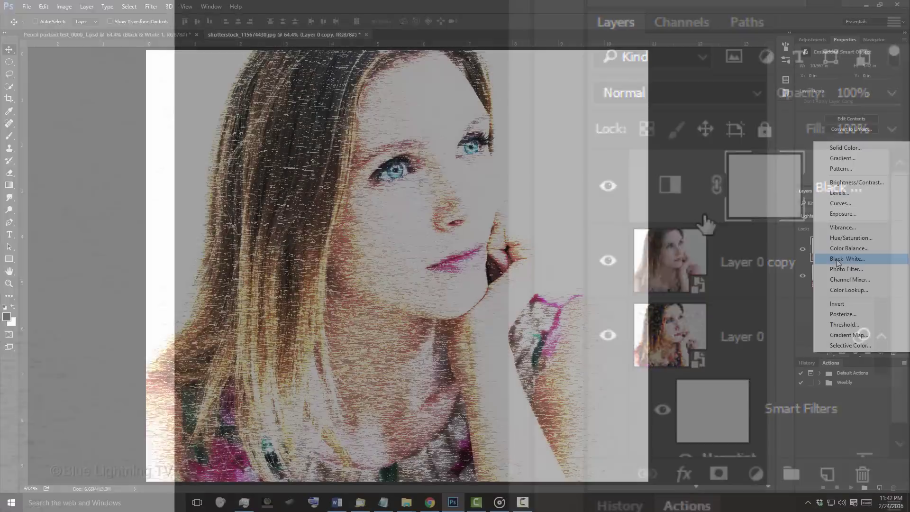
left_click(836, 260)
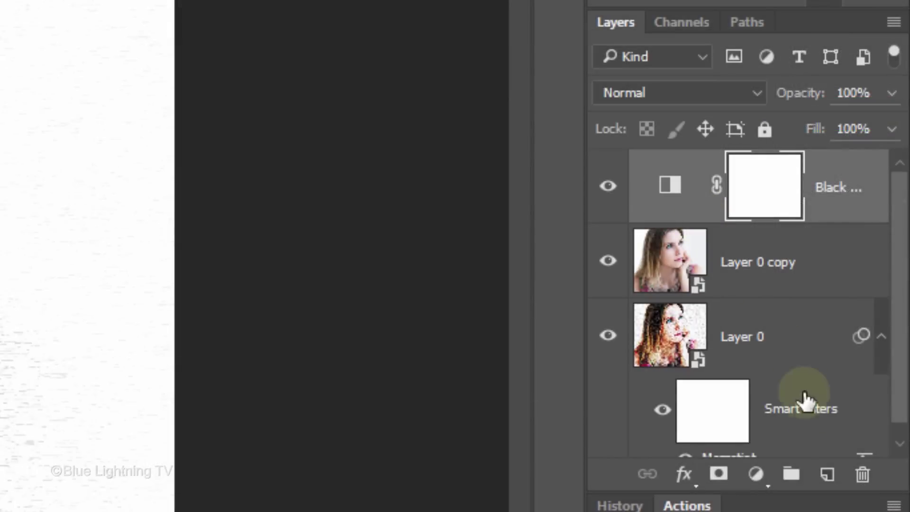
Create a new layer above the Black & White adjustment and fill it with white, using the default foreground and background colors
left_click(827, 476)
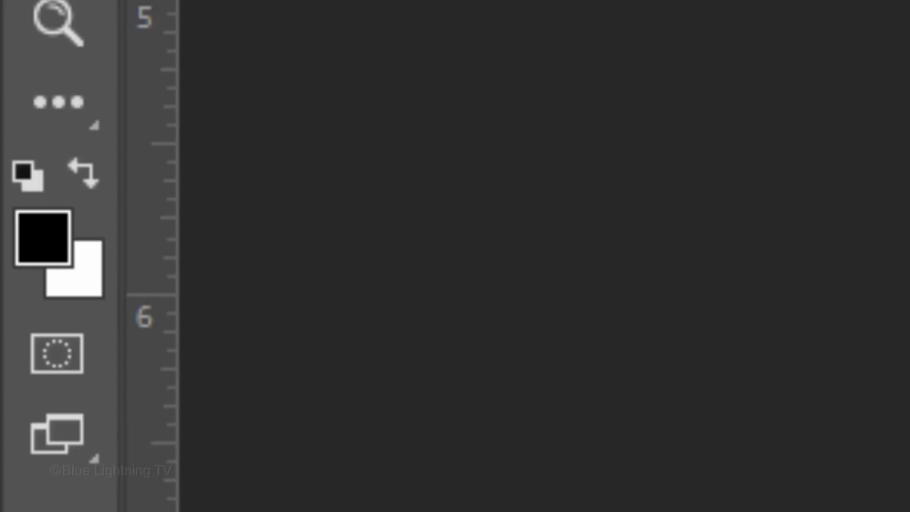
key("d")
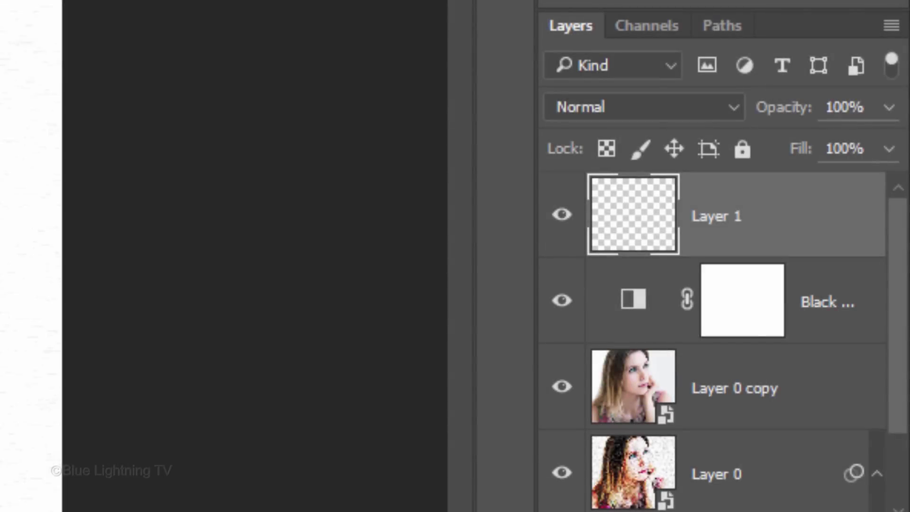
key("ctrl+Delete")
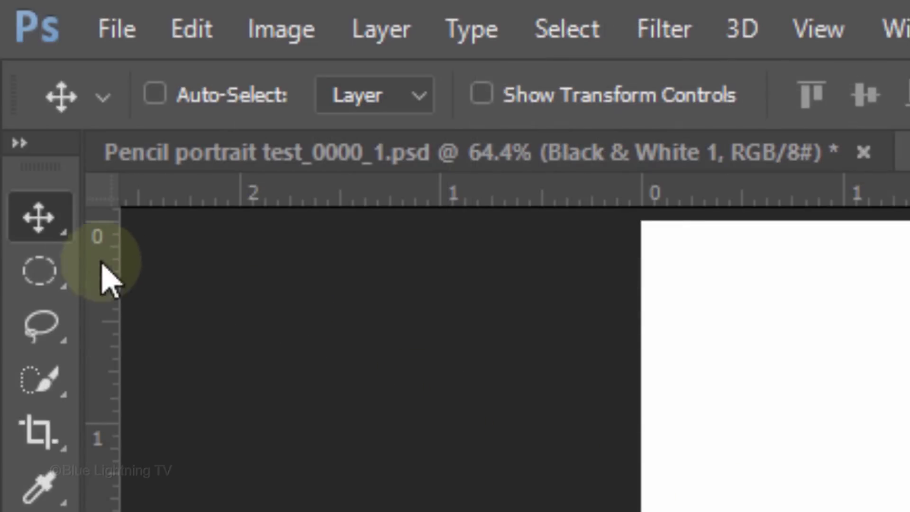
Draw an elliptical marquee selection spanning the whole canvas from its upper-left corner to its lower-right corner
left_click(62, 280)
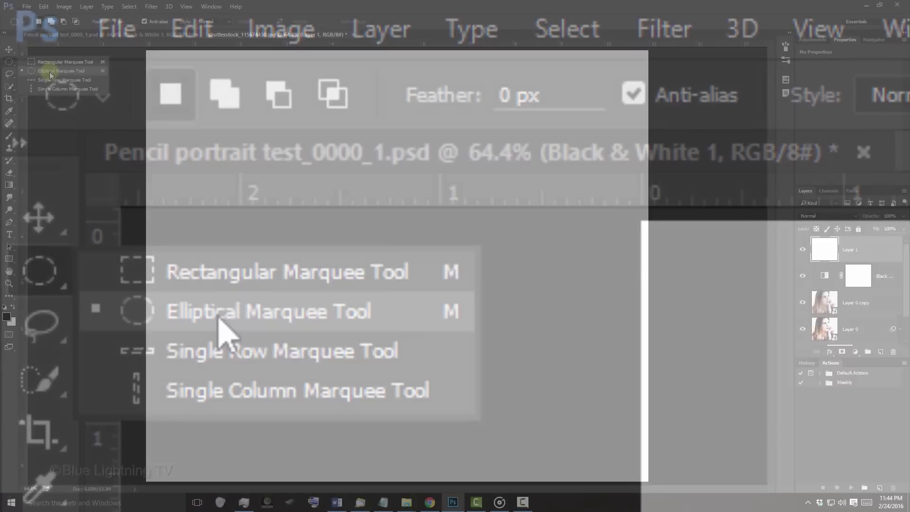
left_click(219, 317)
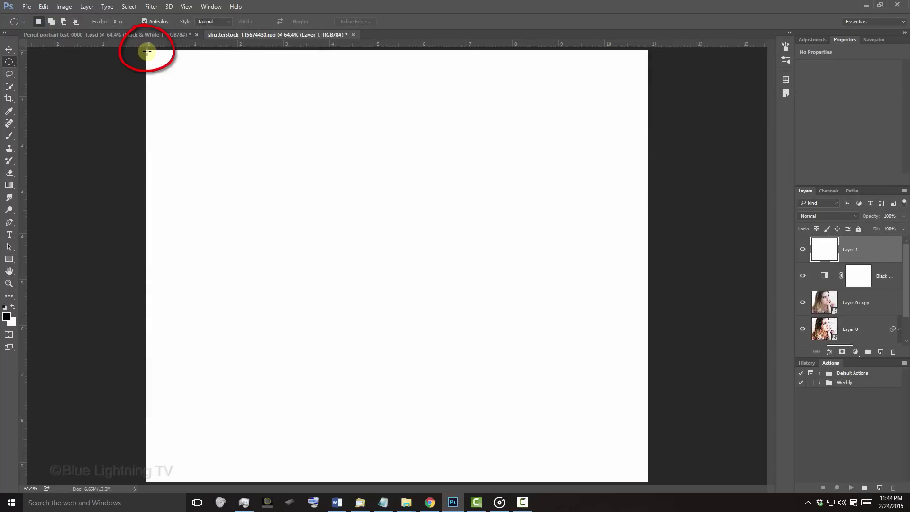
left_click_drag(148, 51, 645, 483)
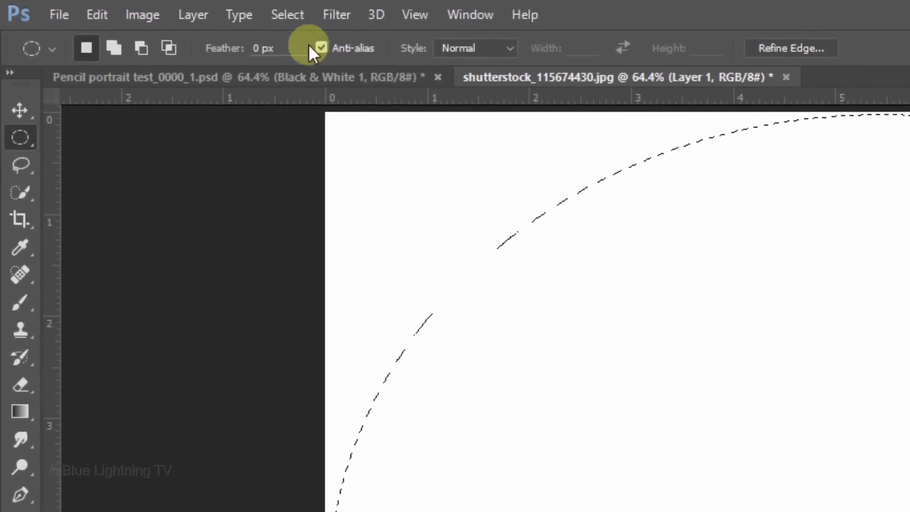
Transform the elliptical selection, scaling it to 90% with width and height linked
left_click(285, 14)
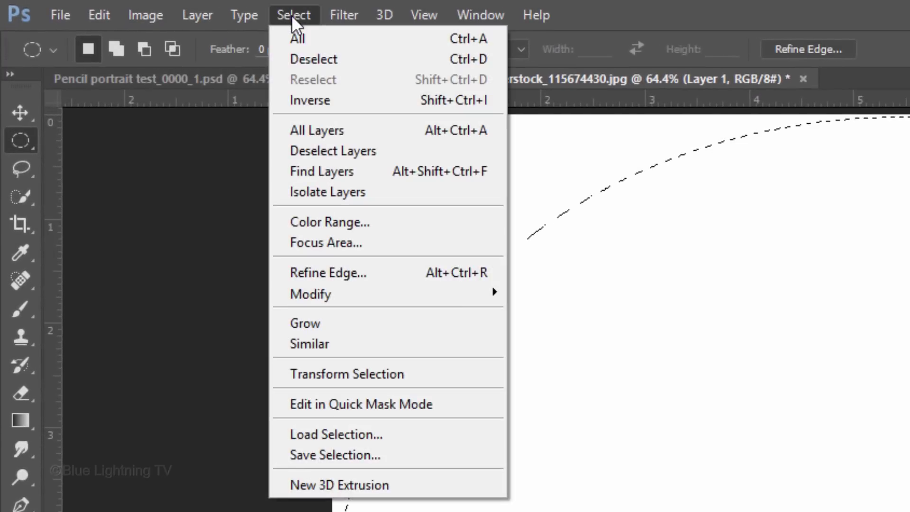
left_click(355, 374)
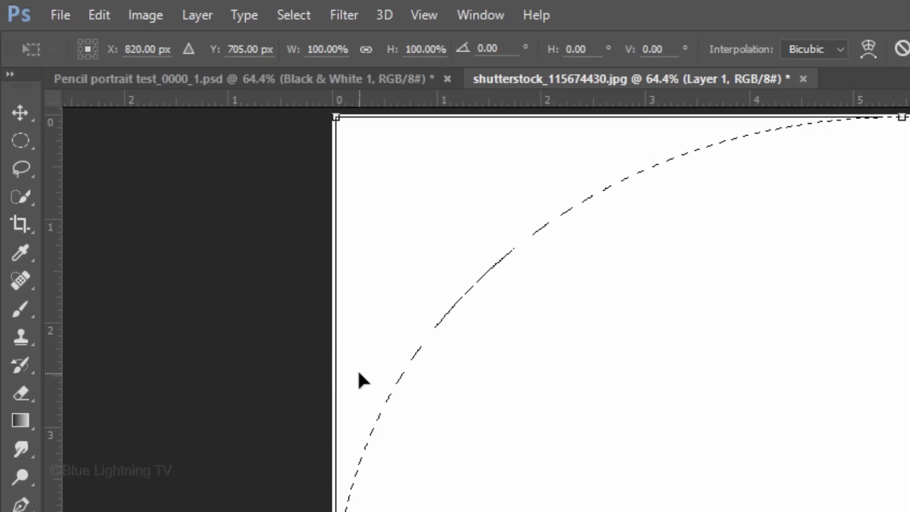
left_click(365, 49)
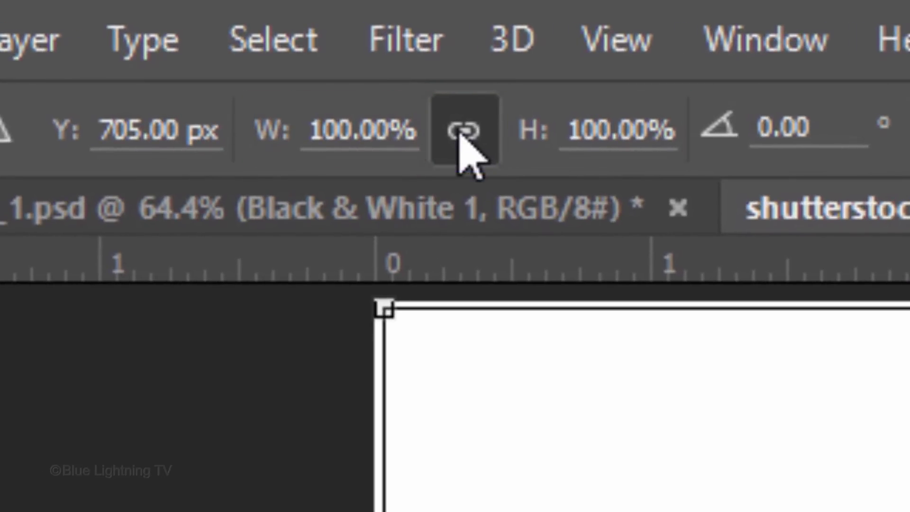
double_click(358, 127)
type("90")
key("Return")
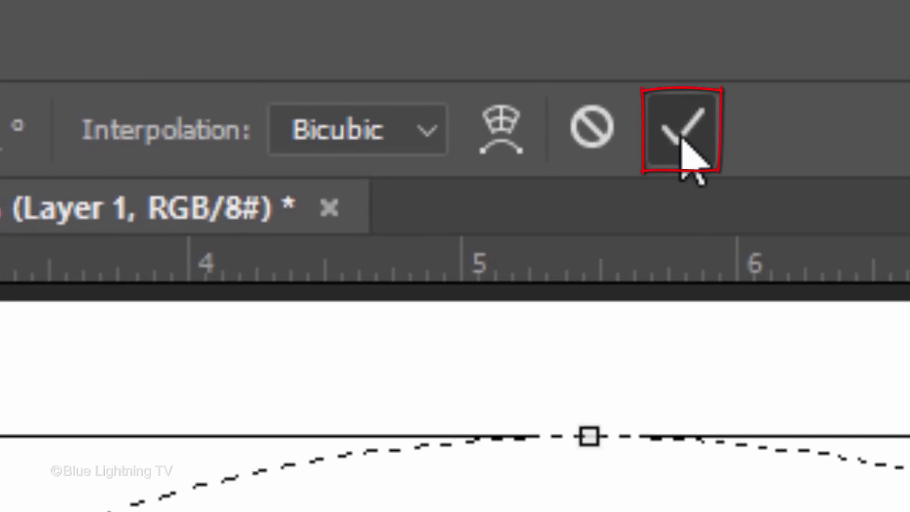
left_click(682, 138)
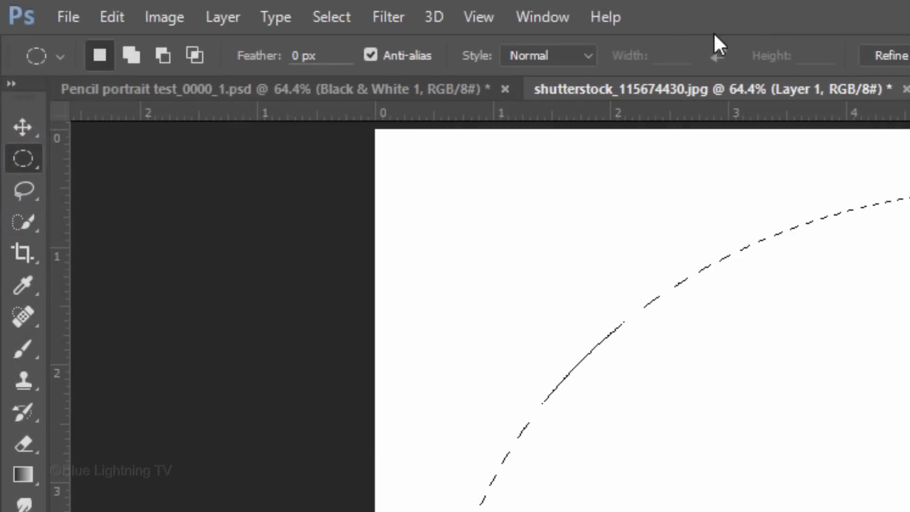
Feather the elliptical selection by a radius of 200 pixels
left_click(330, 17)
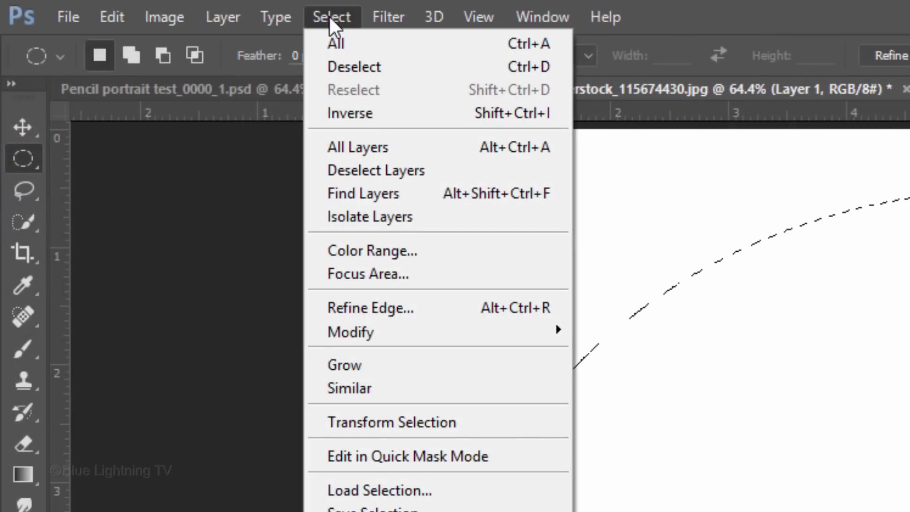
mouse_move(342, 332)
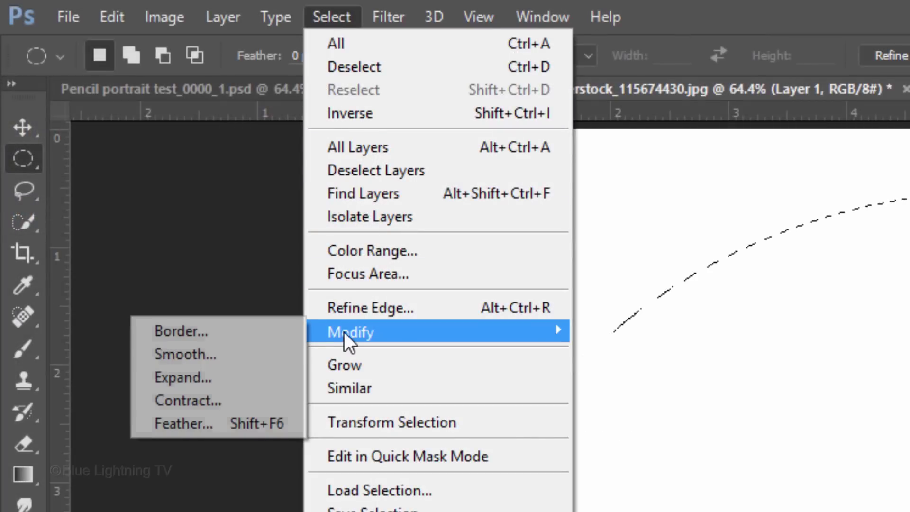
left_click(213, 422)
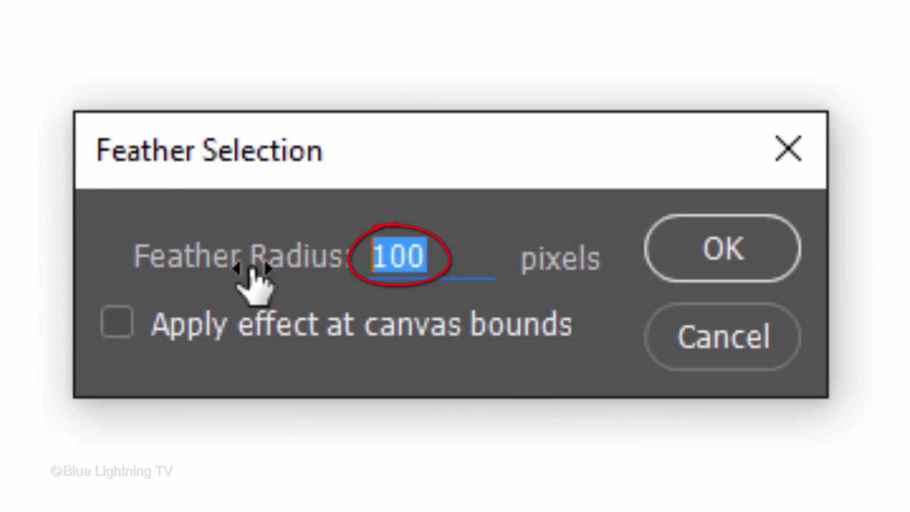
type("200")
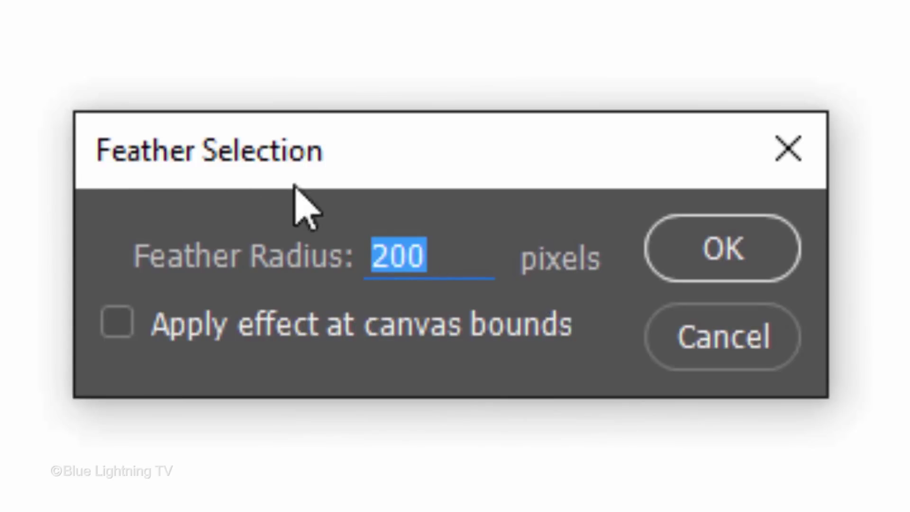
left_click(722, 255)
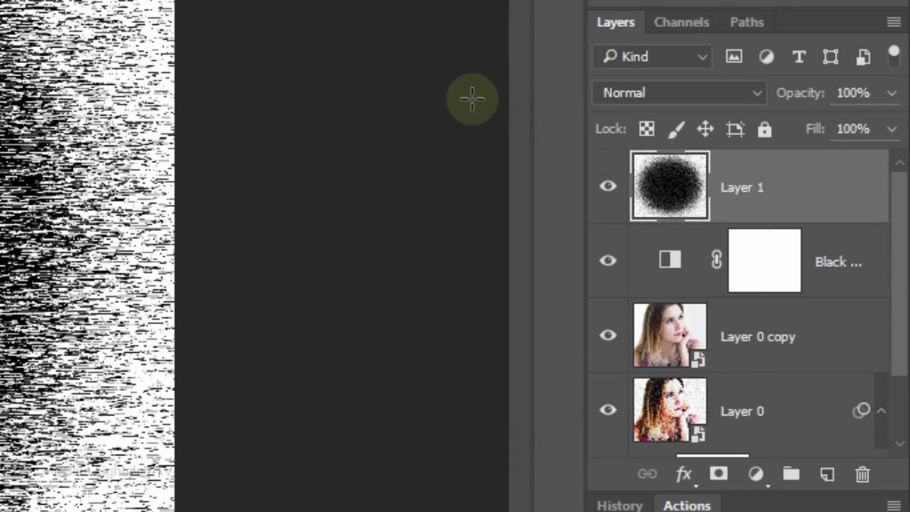
Use the channels to select the textured oval's black area and delete it from Layer 1
left_click(679, 21)
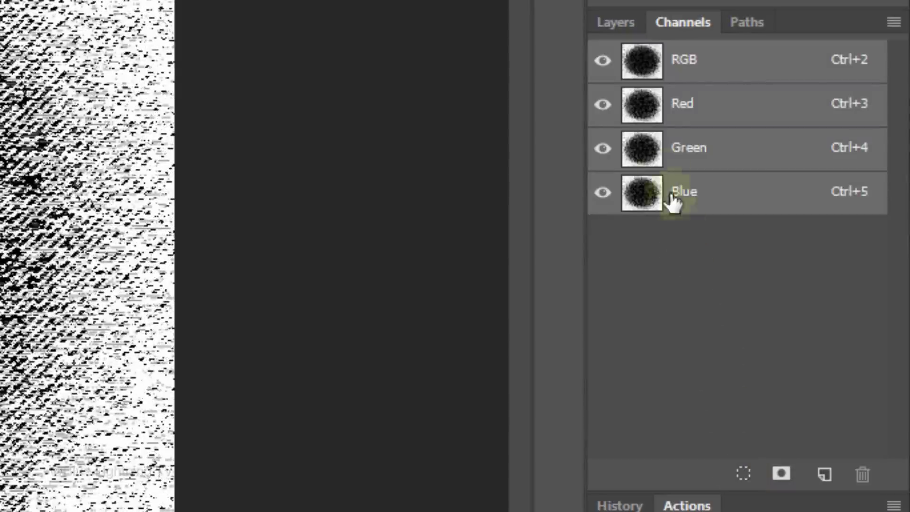
left_click(631, 25)
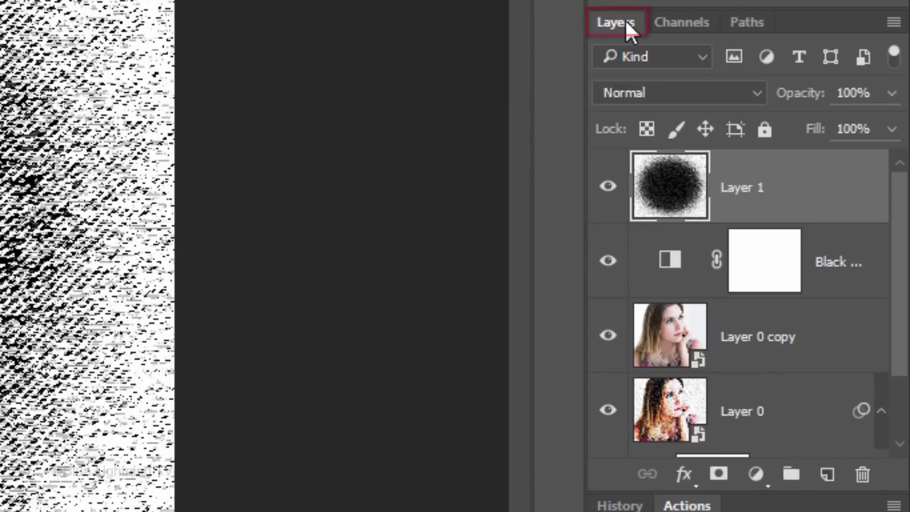
key("Delete")
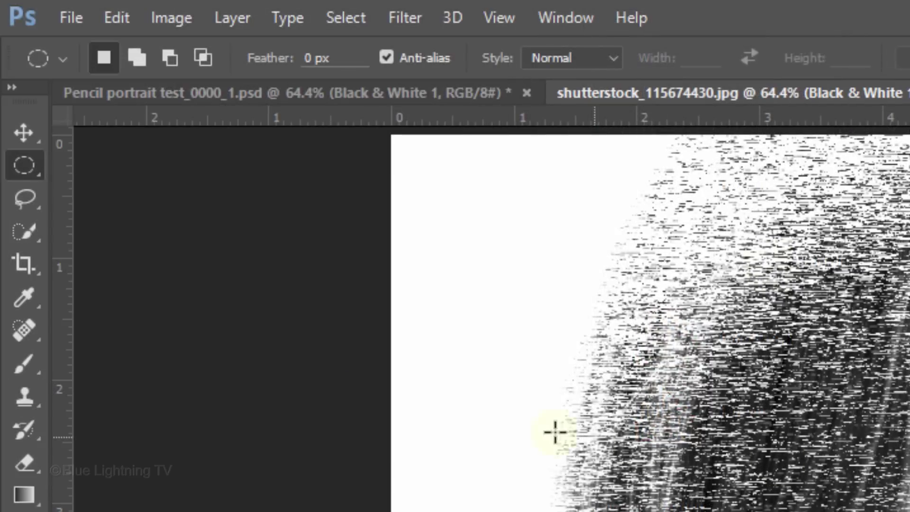
Choose the Brush tool with a soft round brush 45 px in size and 0% hardness
right_click(24, 364)
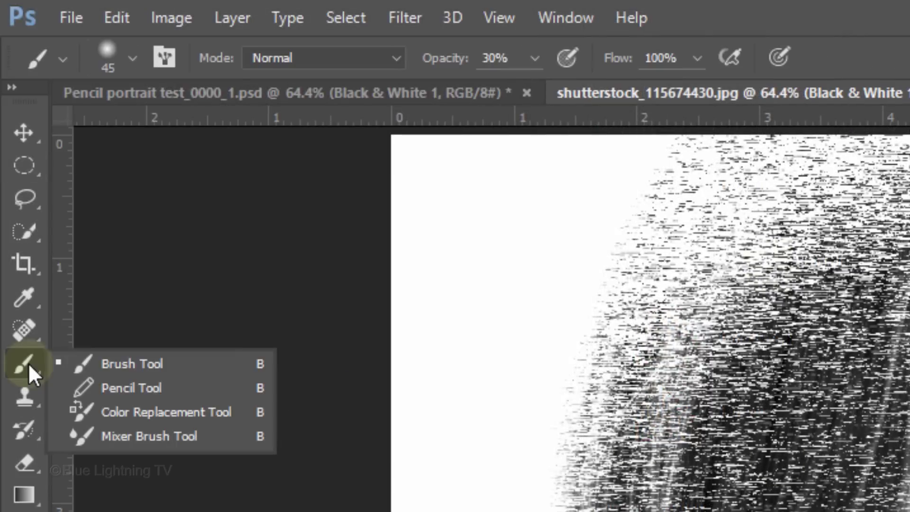
left_click(132, 365)
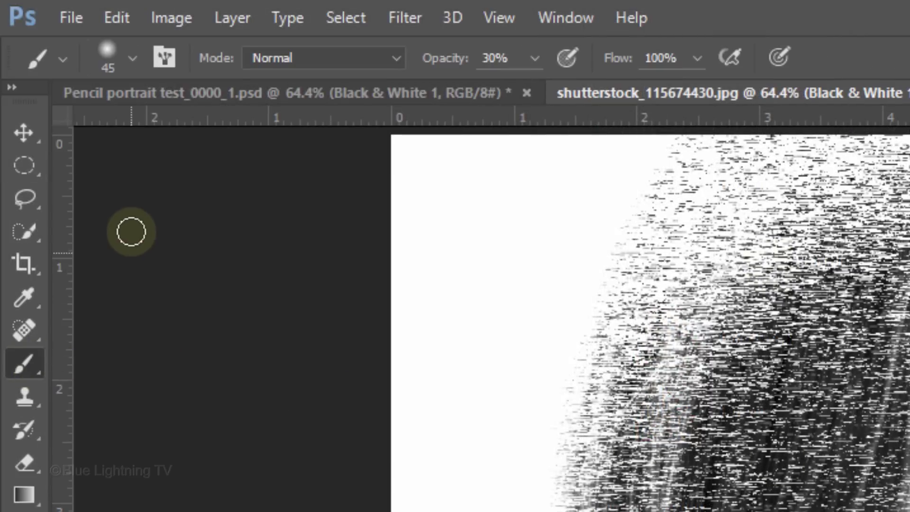
left_click(132, 56)
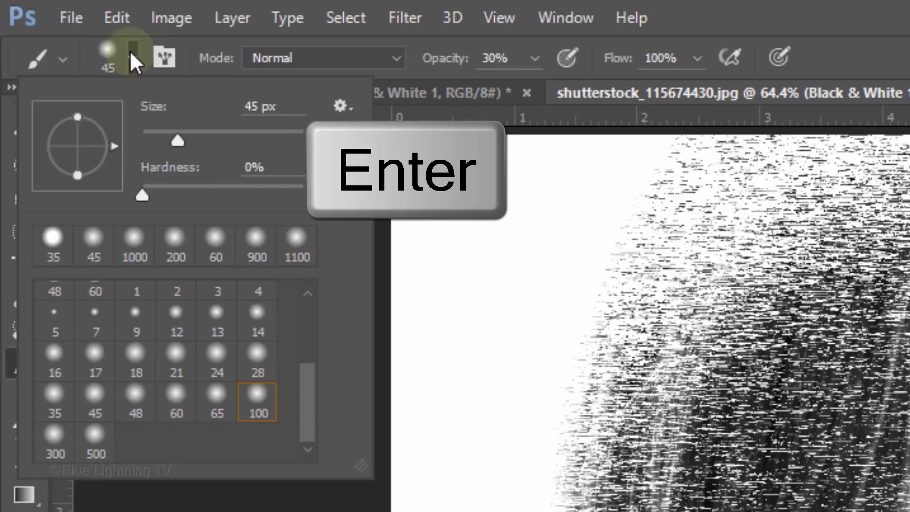
key("Return")
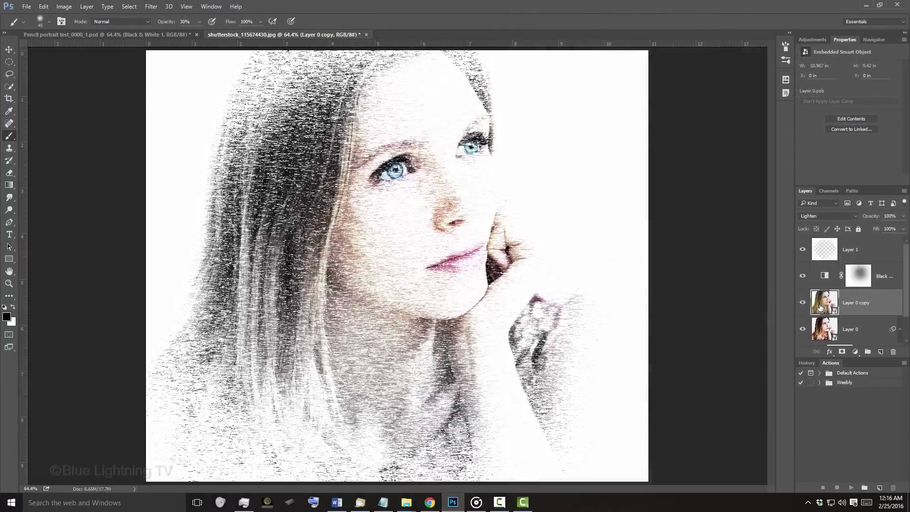
Open the contents of the Layer 0 copy smart object and place the red rose portrait in it as an embedded image
double_click(656, 345)
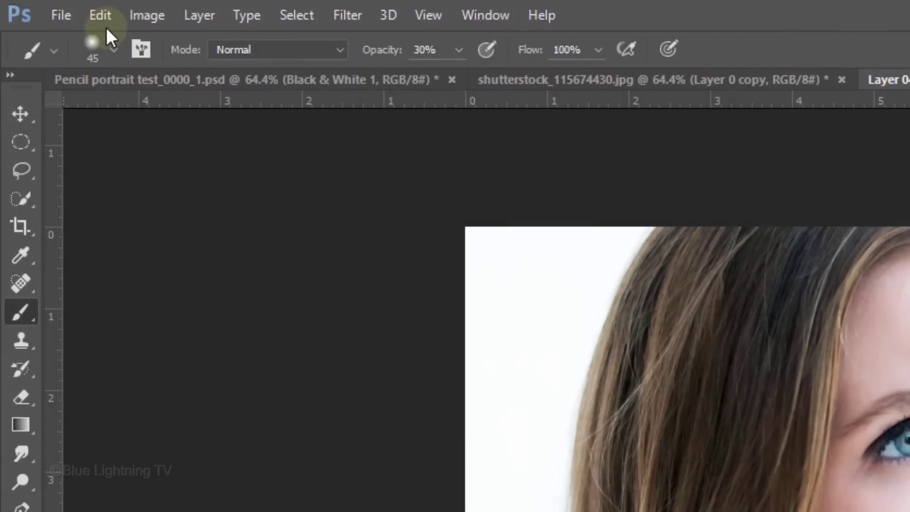
left_click(61, 14)
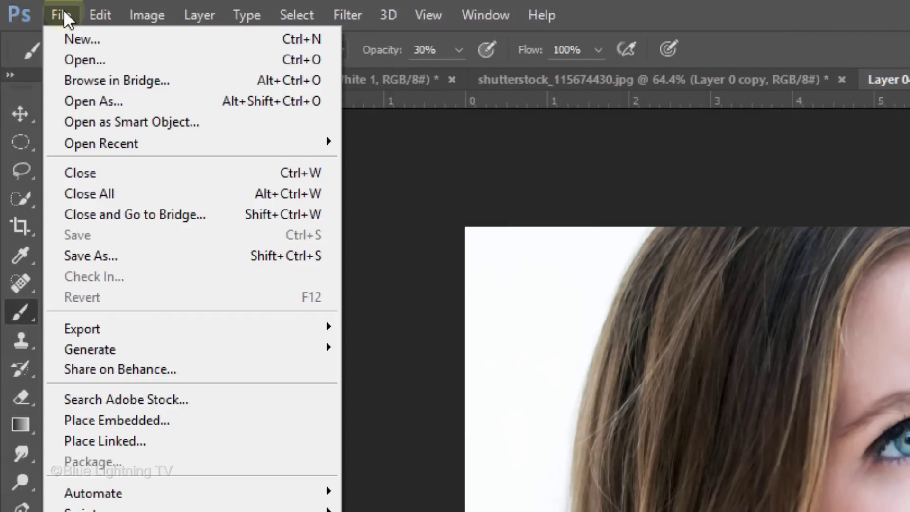
left_click(116, 420)
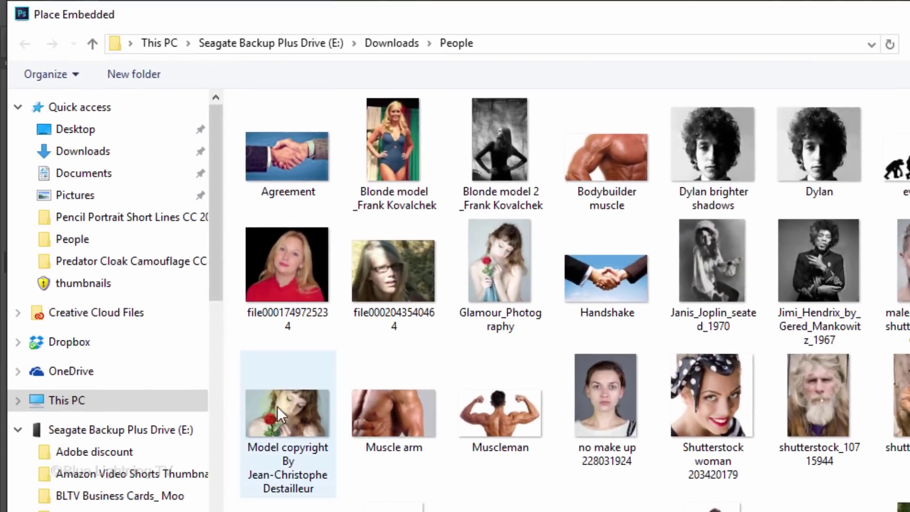
left_click(321, 460)
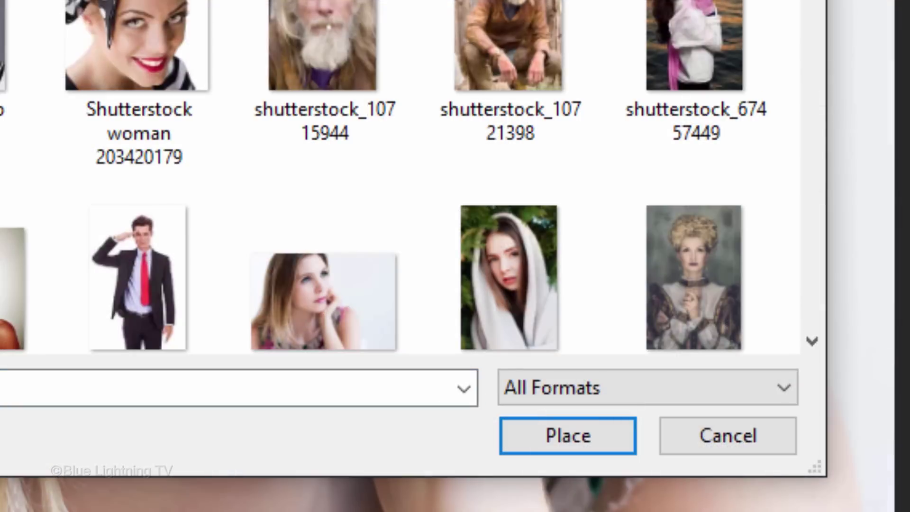
left_click(251, 352)
left_click(569, 440)
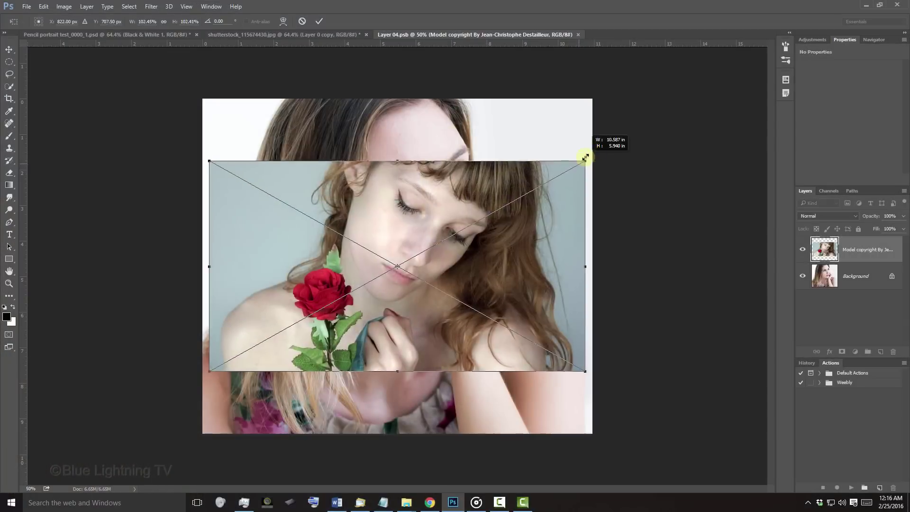
Enlarge the placed rose portrait proportionally to about 166% to cover the canvas, then close the smart object document and save its changes
left_click_drag(514, 199, 695, 85)
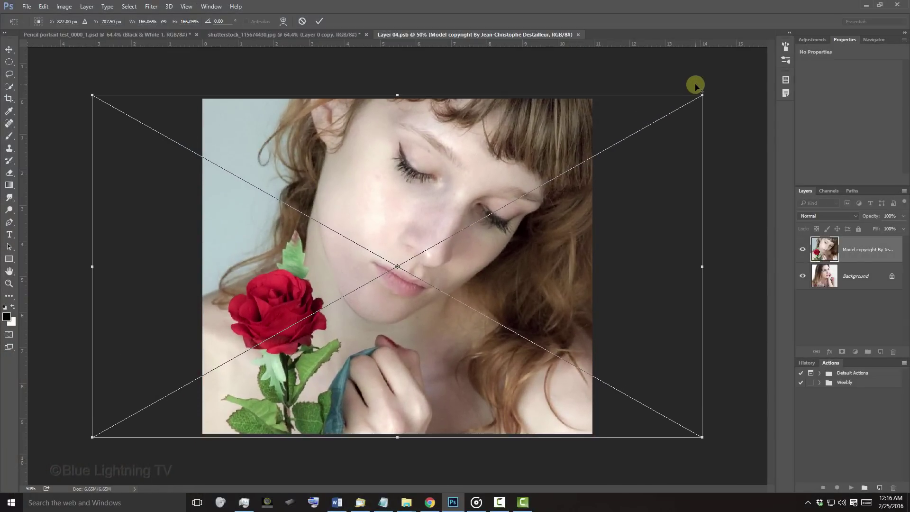
key("Return")
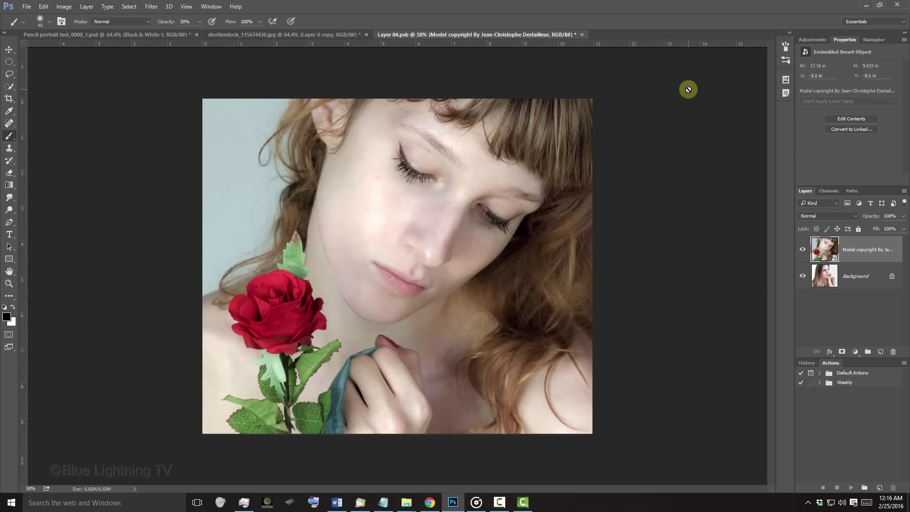
left_click(583, 34)
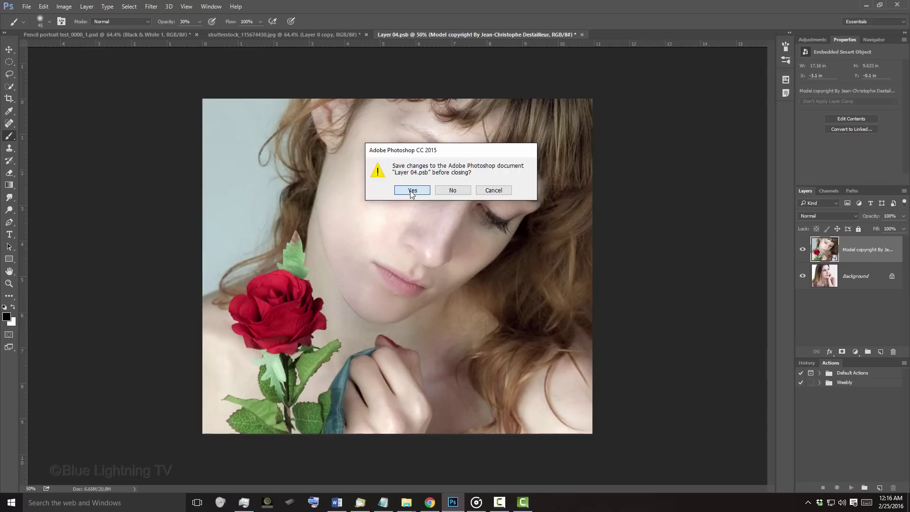
left_click(292, 329)
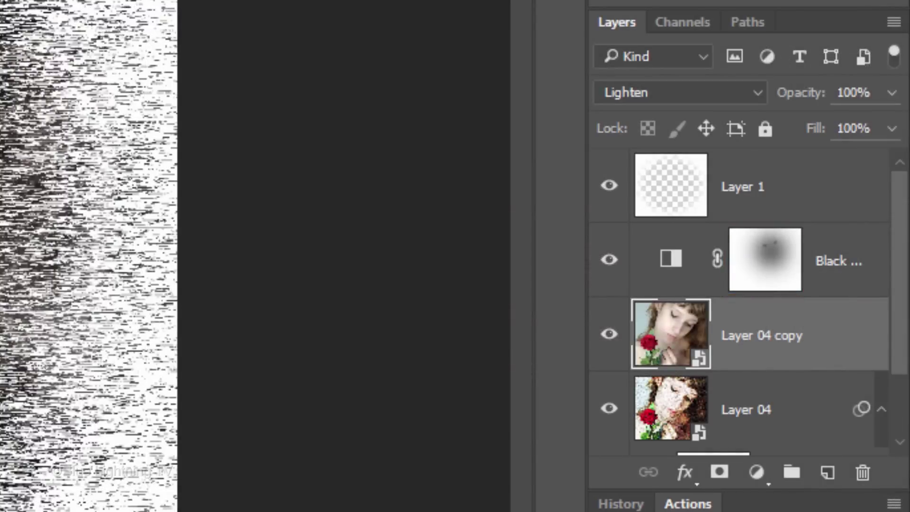
Fill the layer mask of the Black & White adjustment layer with white to clear the previous painting
left_click(748, 259)
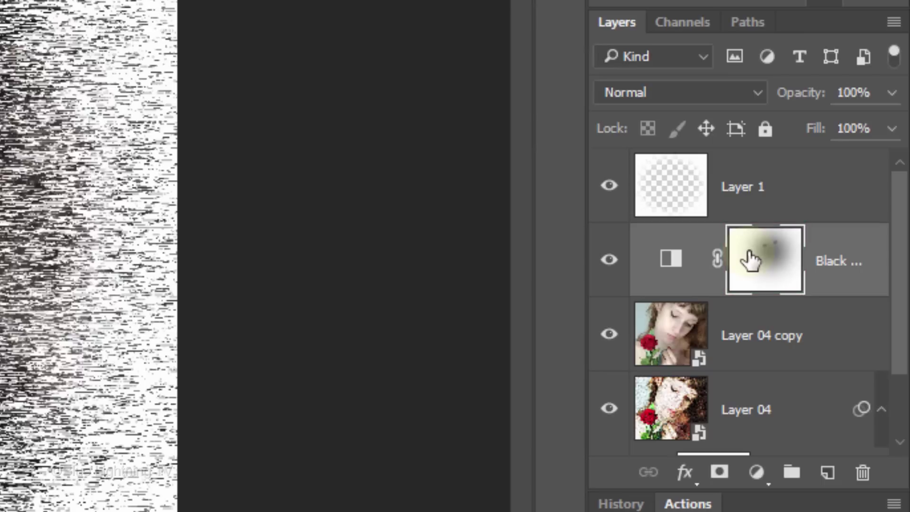
key("ctrl+Delete")
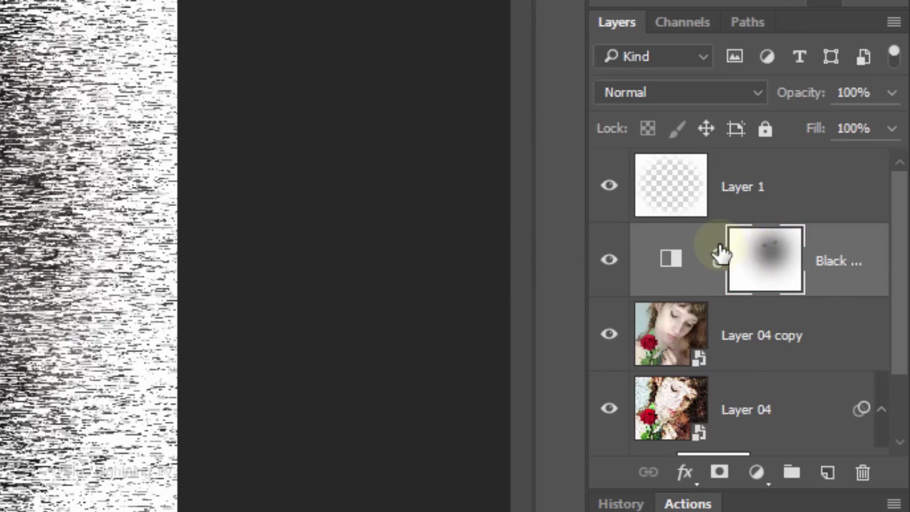
key("ctrl+Delete")
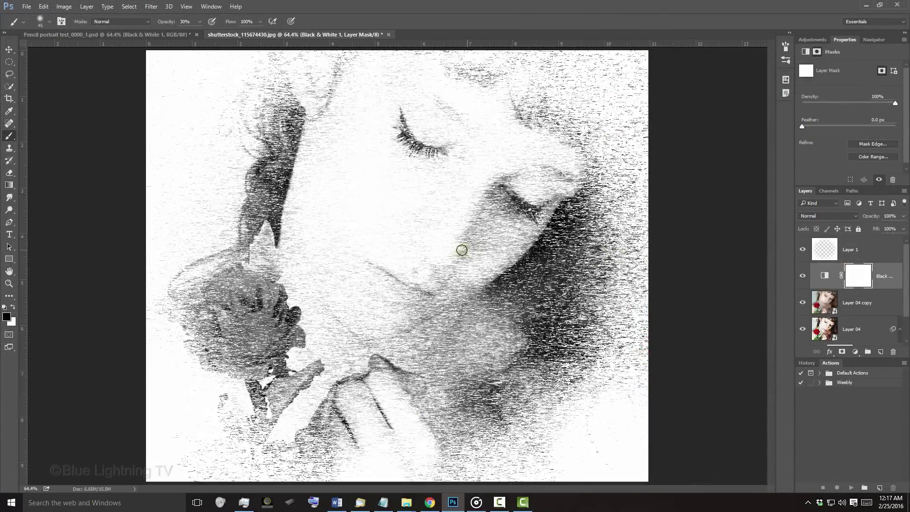
Paint black over the face on the Black & White mask with the brush enlarged to 1300 px to restore some color
key("bracketright")
key("bracketright")
key("bracketright")
key("bracketright")
key("bracketright")
key("bracketright")
key("bracketright")
key("bracketright")
key("bracketright")
key("bracketright")
key("bracketright")
key("bracketright")
key("bracketright")
key("bracketright")
key("bracketright")
key("bracketright")
key("bracketright")
key("bracketright")
key("bracketright")
key("bracketright")
key("bracketright")
left_click(424, 203)
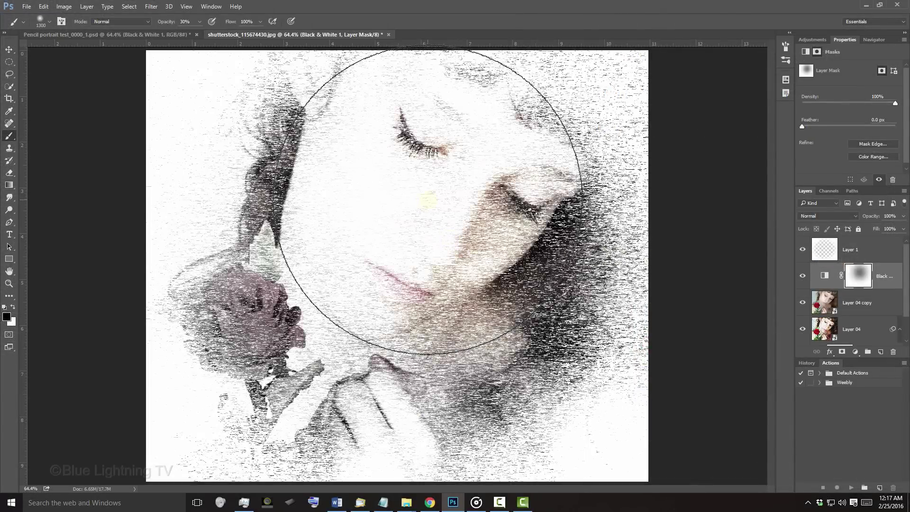
Reduce the brush to 175 px and paint over the rose on the Black & White mask to bring back its red color
key("bracketleft")
key("bracketleft")
key("bracketleft")
key("bracketleft")
key("bracketleft")
key("bracketleft")
key("bracketleft")
key("bracketleft")
key("bracketleft")
key("bracketleft")
key("bracketleft")
key("bracketleft")
key("bracketleft")
key("bracketleft")
key("bracketleft")
key("bracketleft")
key("bracketleft")
key("bracketleft")
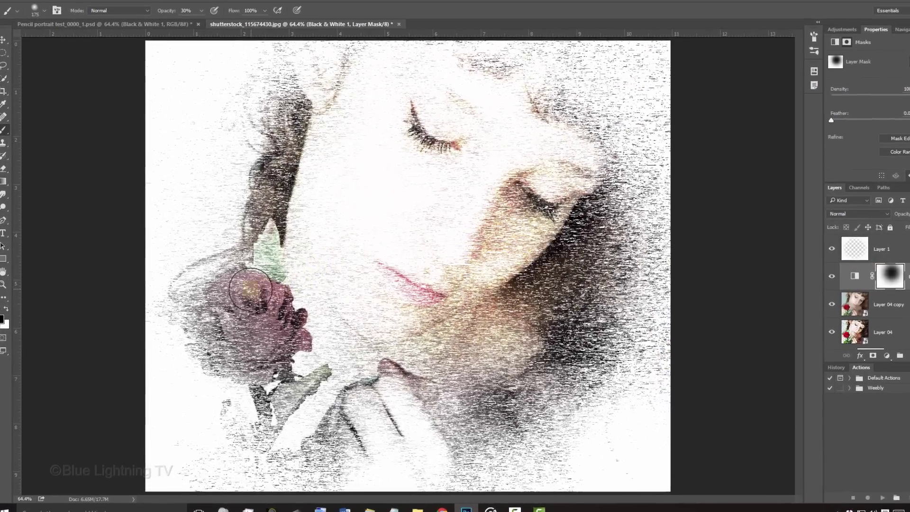
left_click(250, 289)
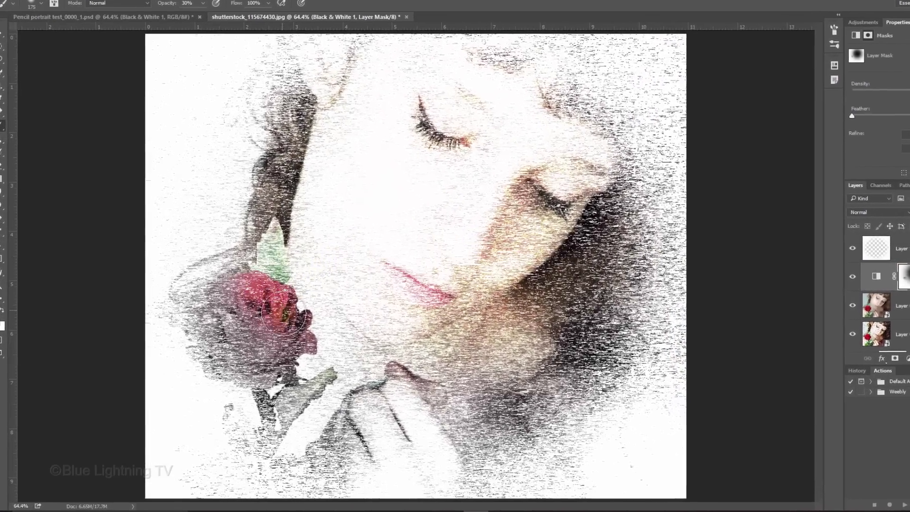